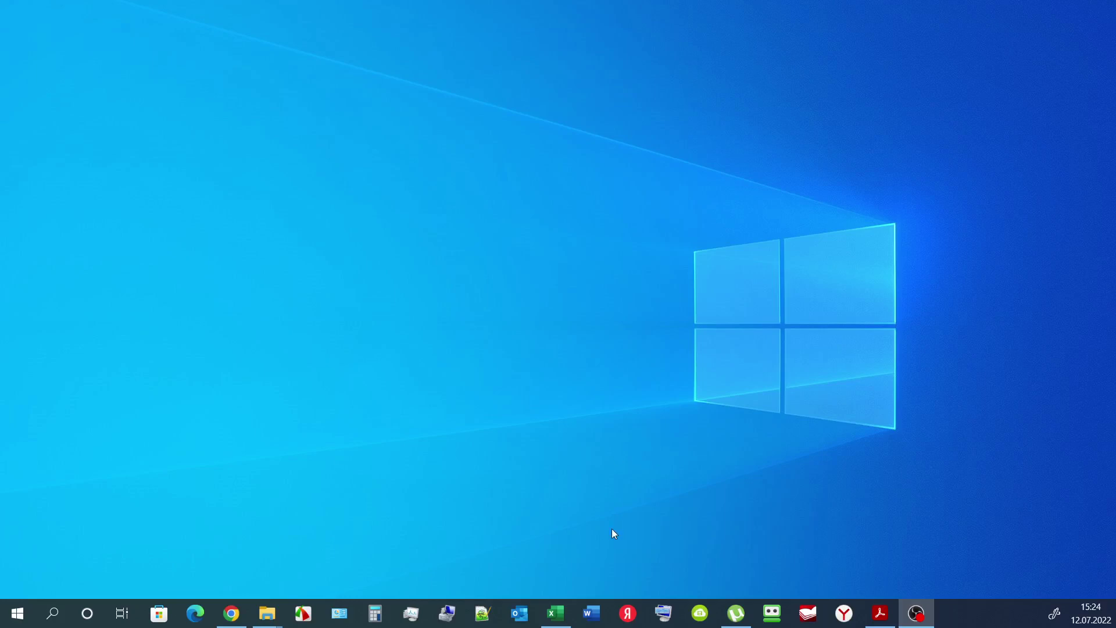
- Switch to the 0_264241117 workbook in Excel and inspect the row 12 formulas in E12, F12 and G12 that add neighbouring factorials
click(553, 615)
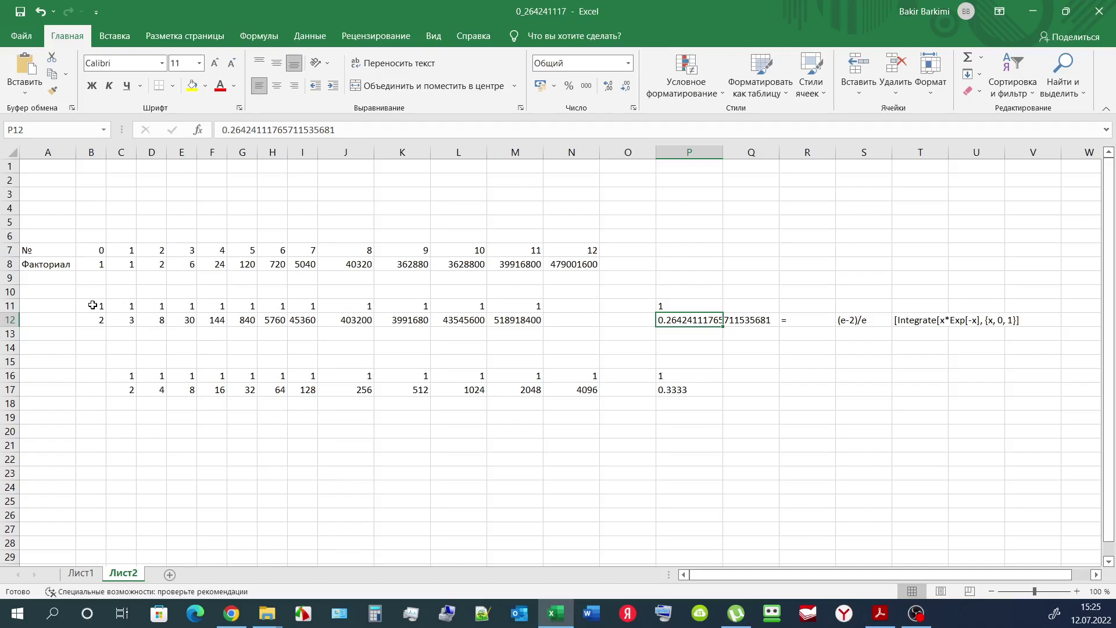
double_click(192, 321)
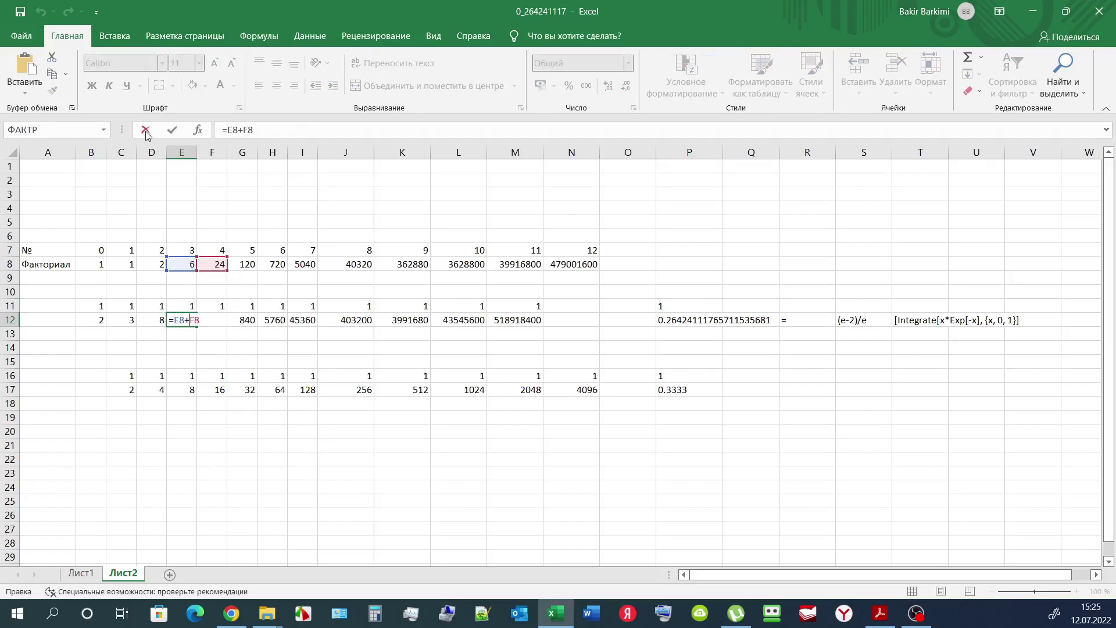
click(172, 129)
double_click(214, 322)
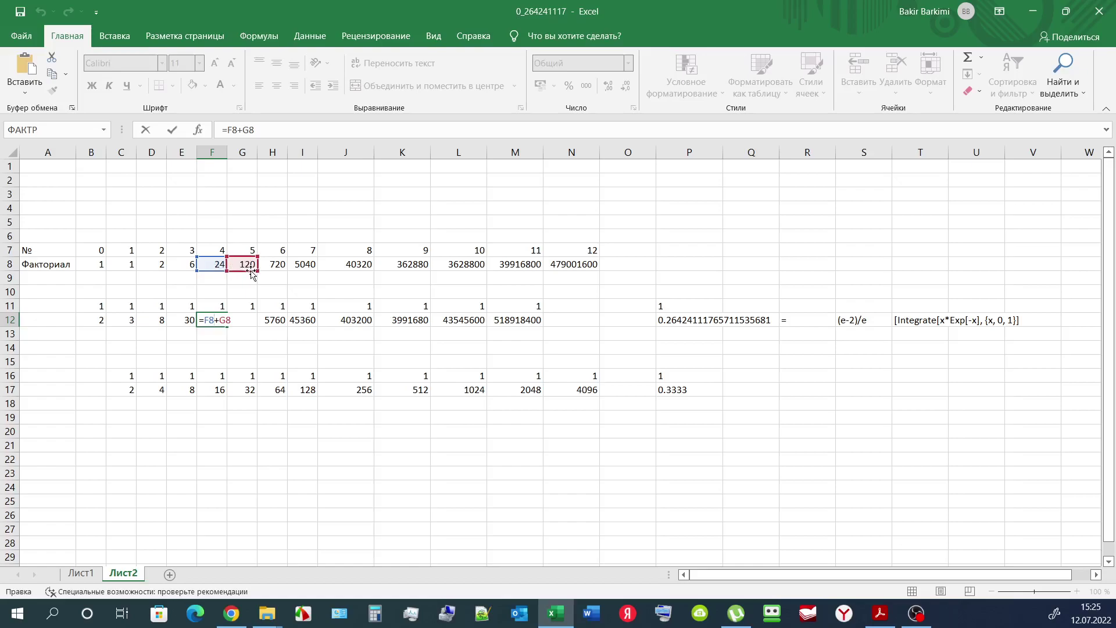
click(225, 347)
click(253, 320)
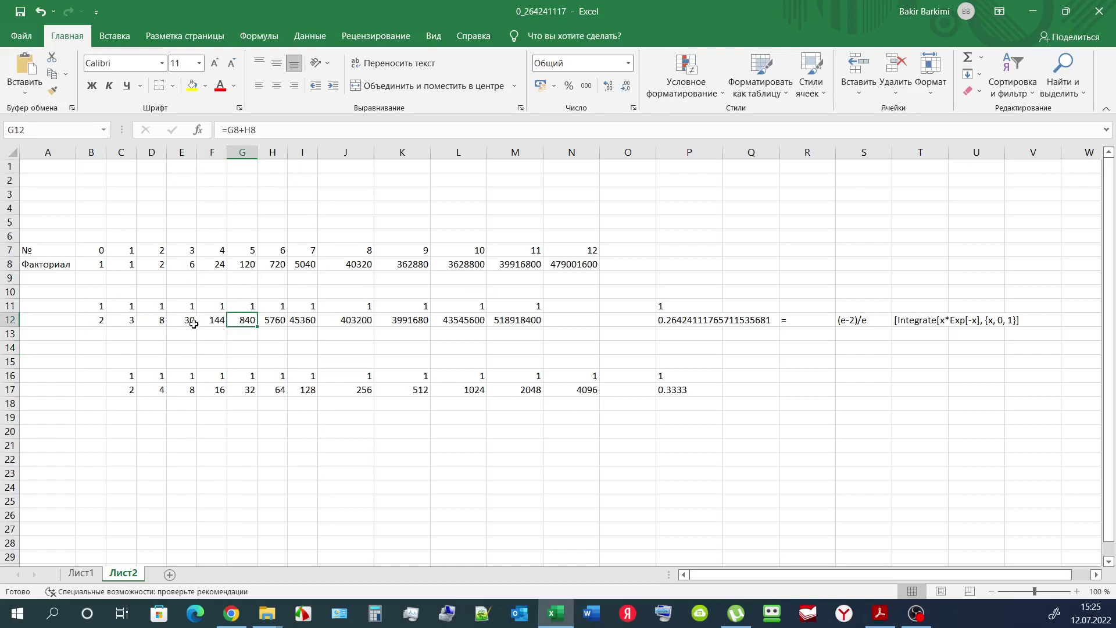
click(498, 347)
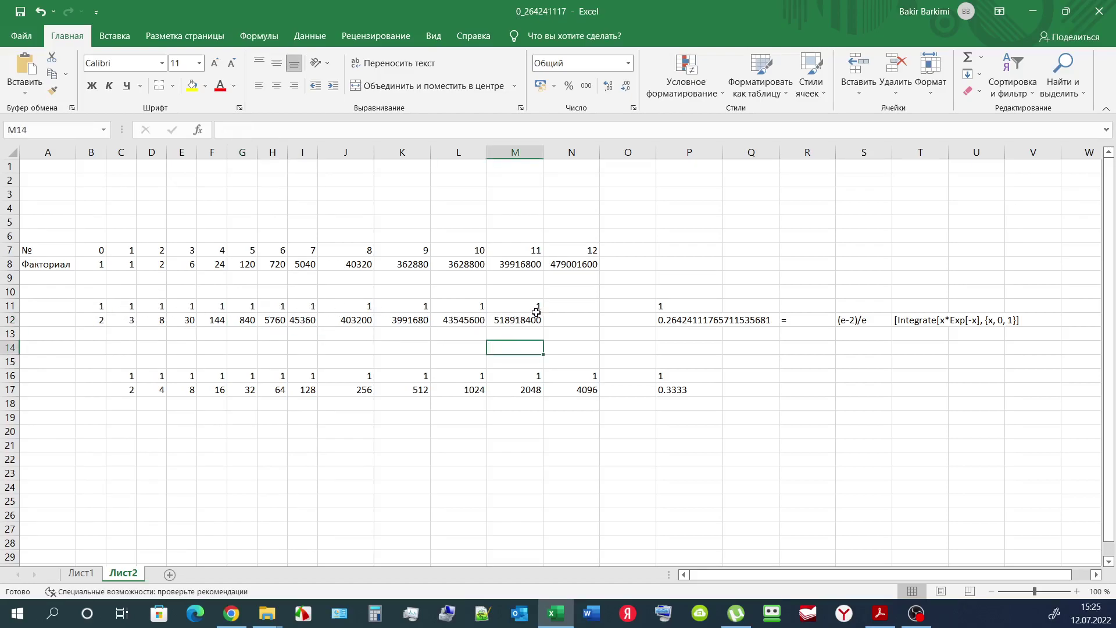
- Compare the two series' sums in P11:P12 and P16:P17, and highlight the leading digits 0.264241117 of the value in P12
click(668, 300)
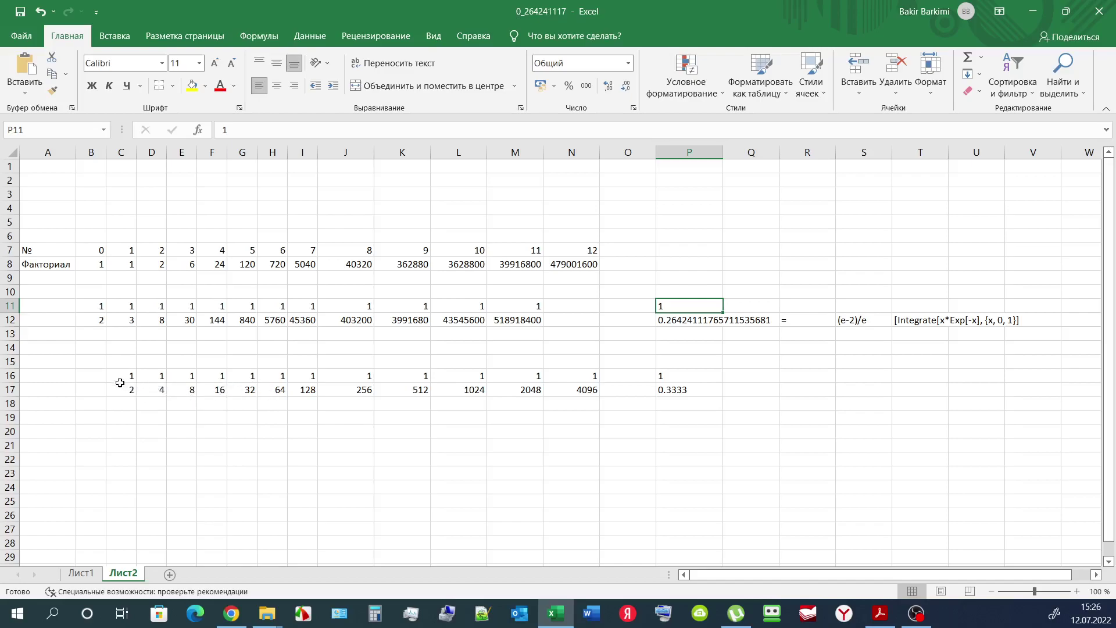
click(667, 378)
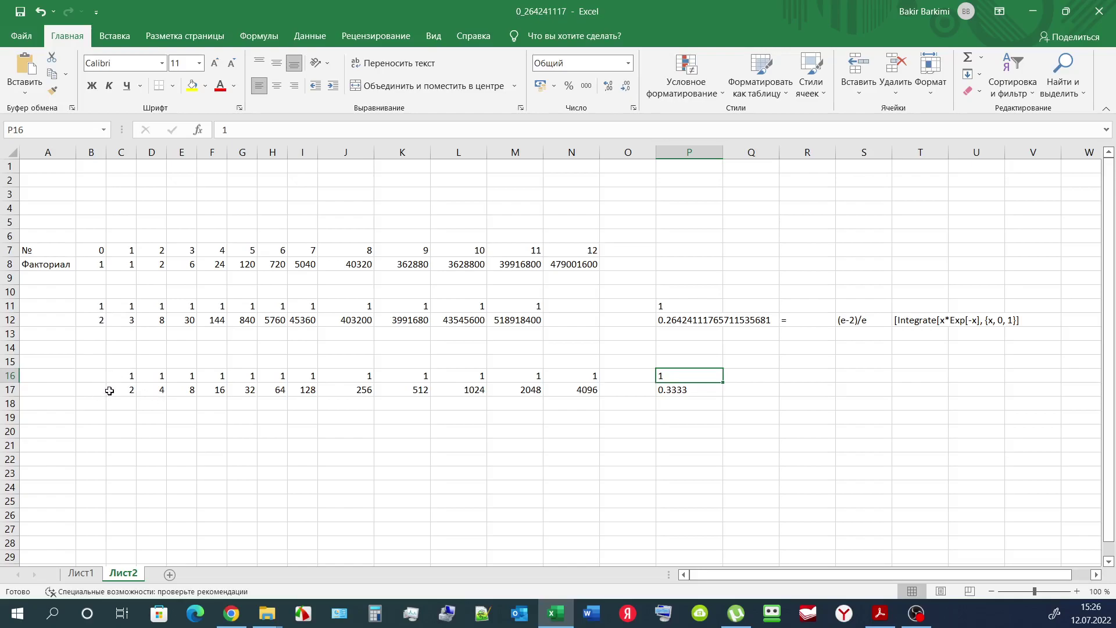
click(671, 390)
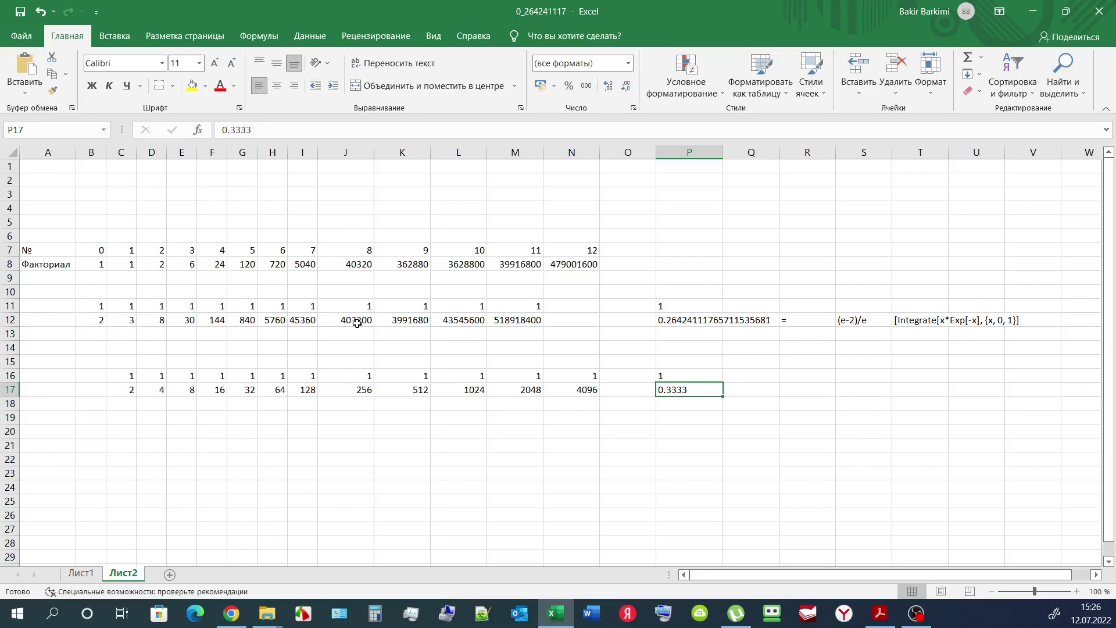
click(678, 323)
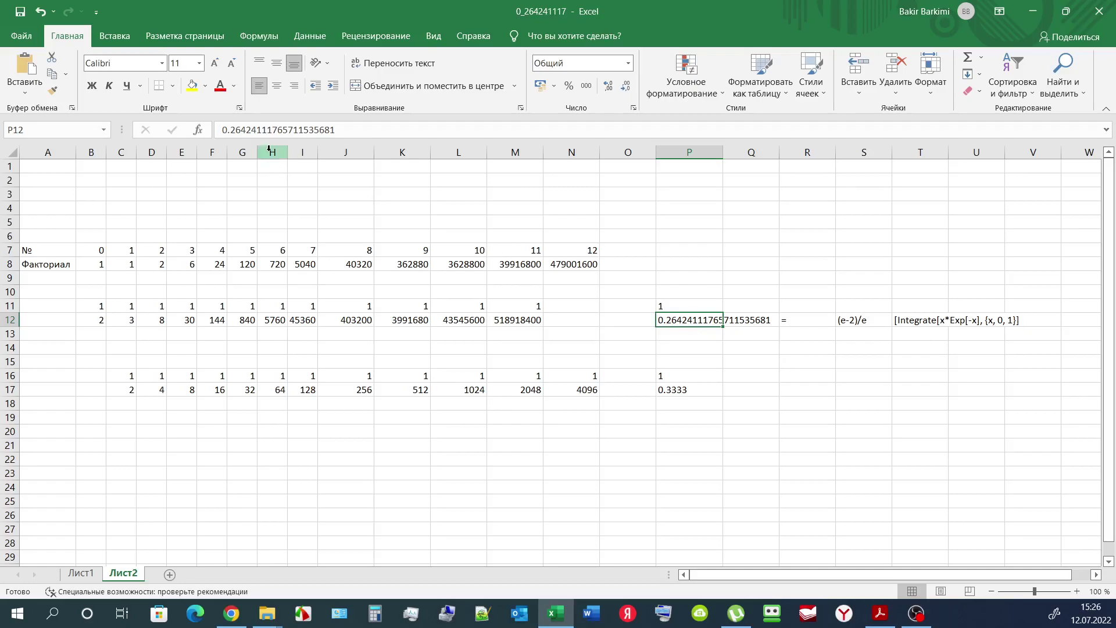
drag(277, 130, 220, 131)
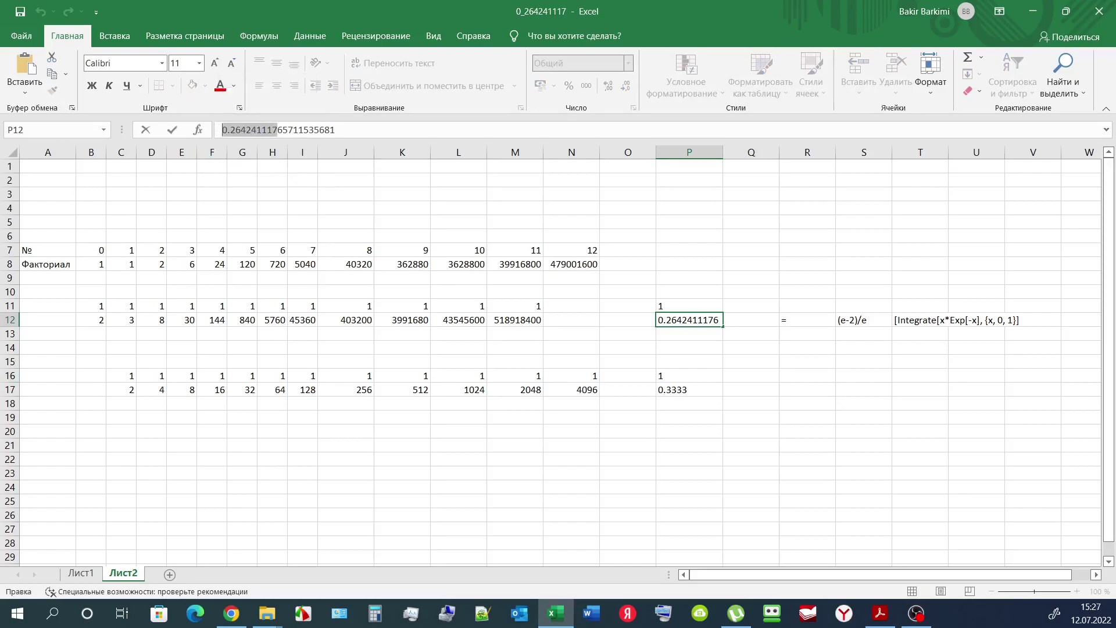
- Switch to Chrome and examine the Google results for 0.264241117, highlighting that number in the ResearchGate snippet
key(alt+Tab)
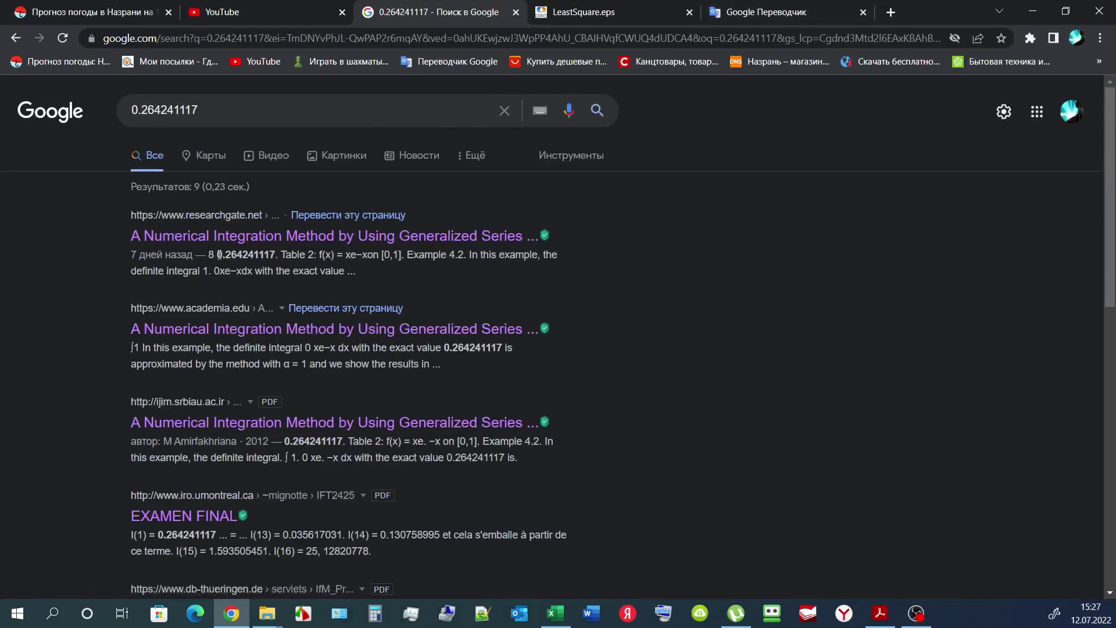
drag(219, 254, 279, 254)
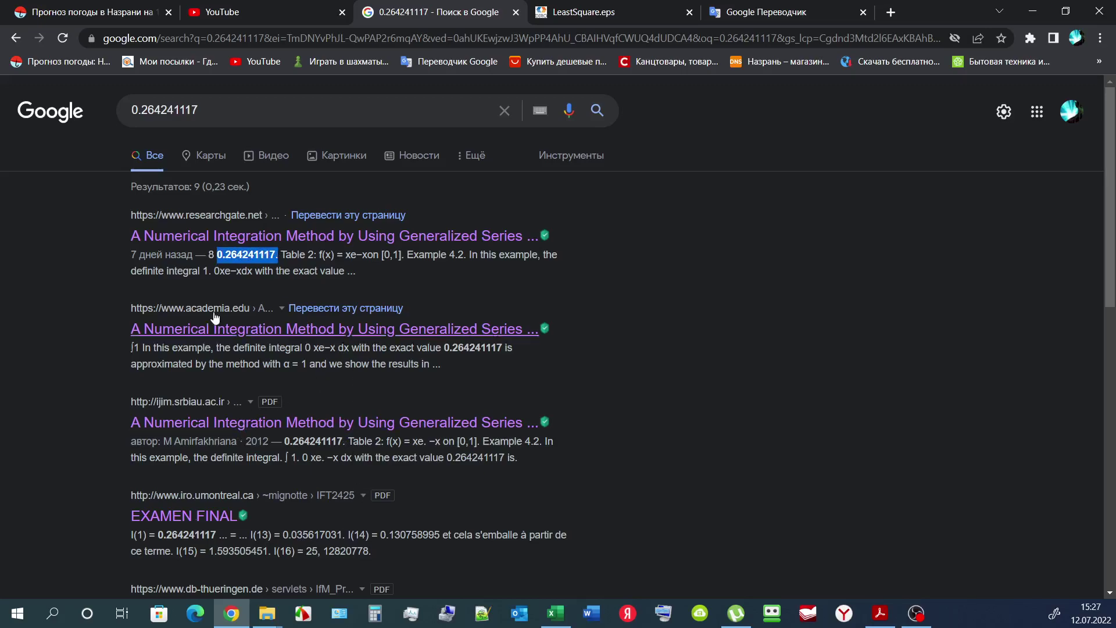
click(681, 471)
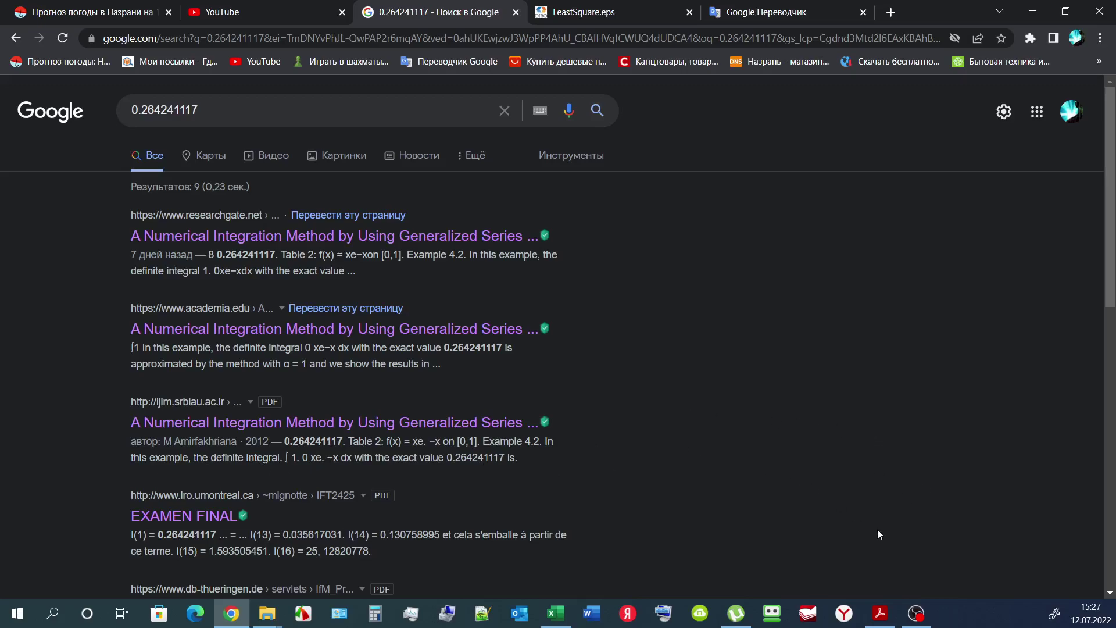
- Switch to IJIM-9.pdf in Acrobat Reader and read the cover page, title and abstract of the numerical integration paper
click(887, 621)
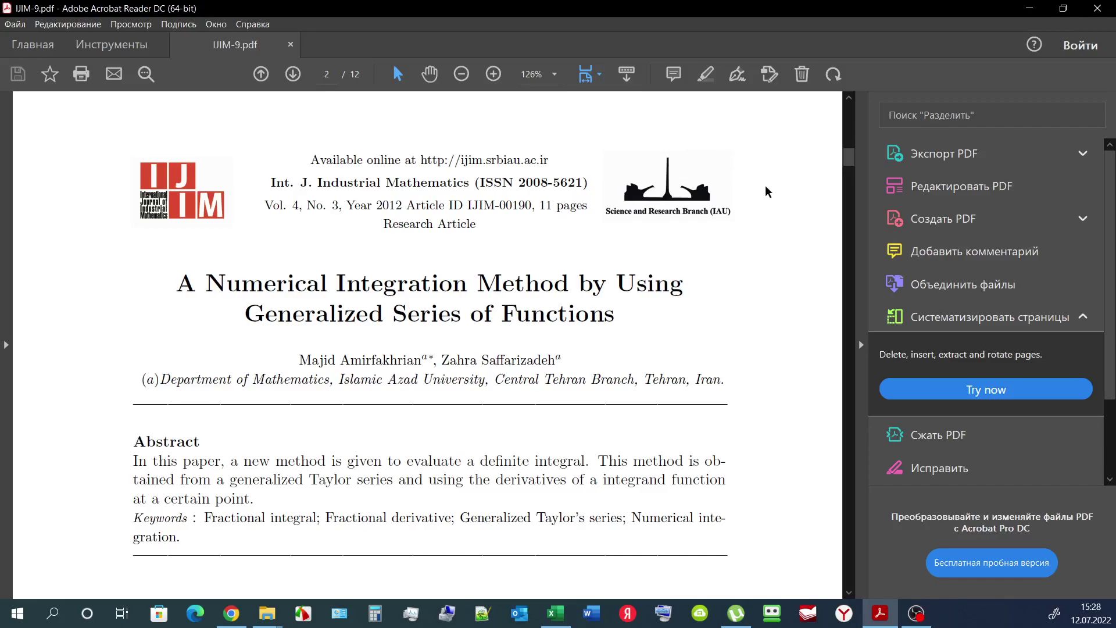
scroll(772, 221, down, 3)
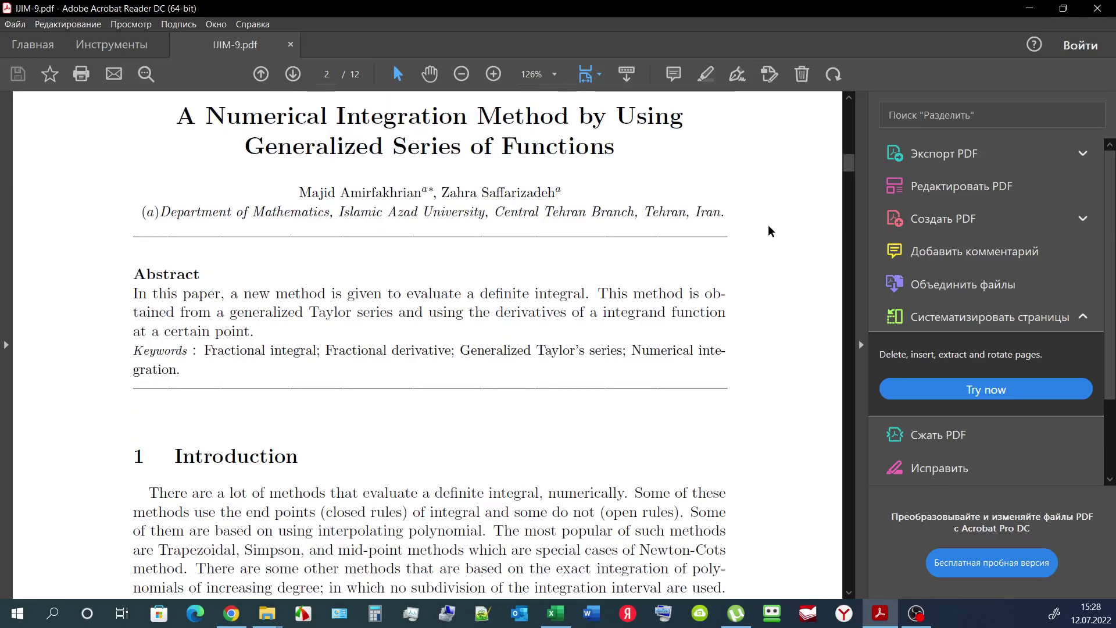
scroll(771, 232, down, 1)
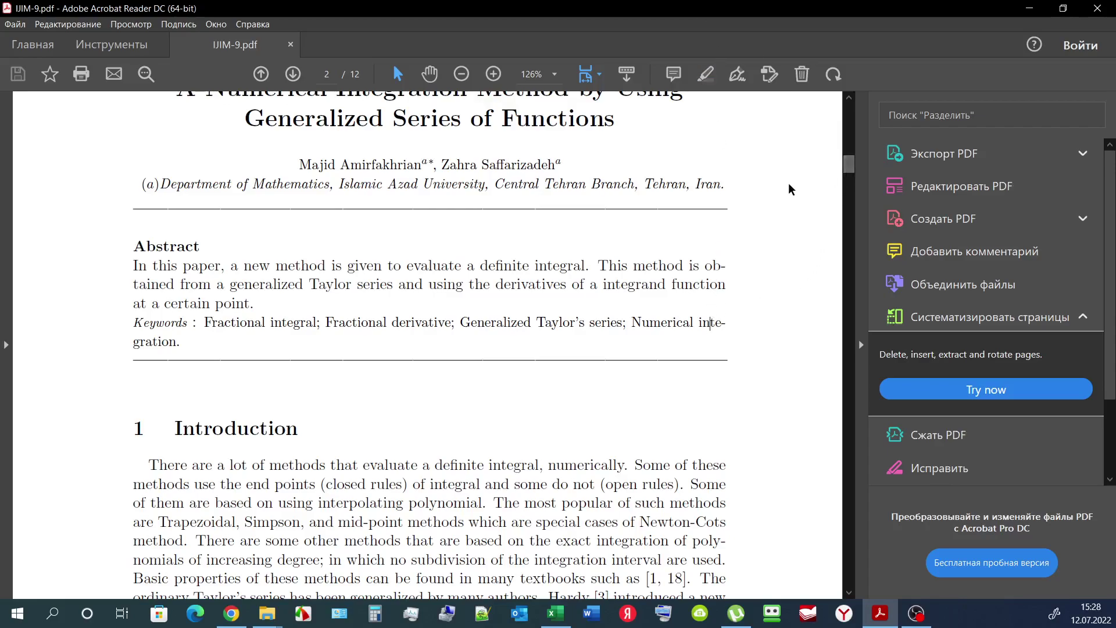
scroll(779, 188, up, 10)
scroll(665, 167, up, 4)
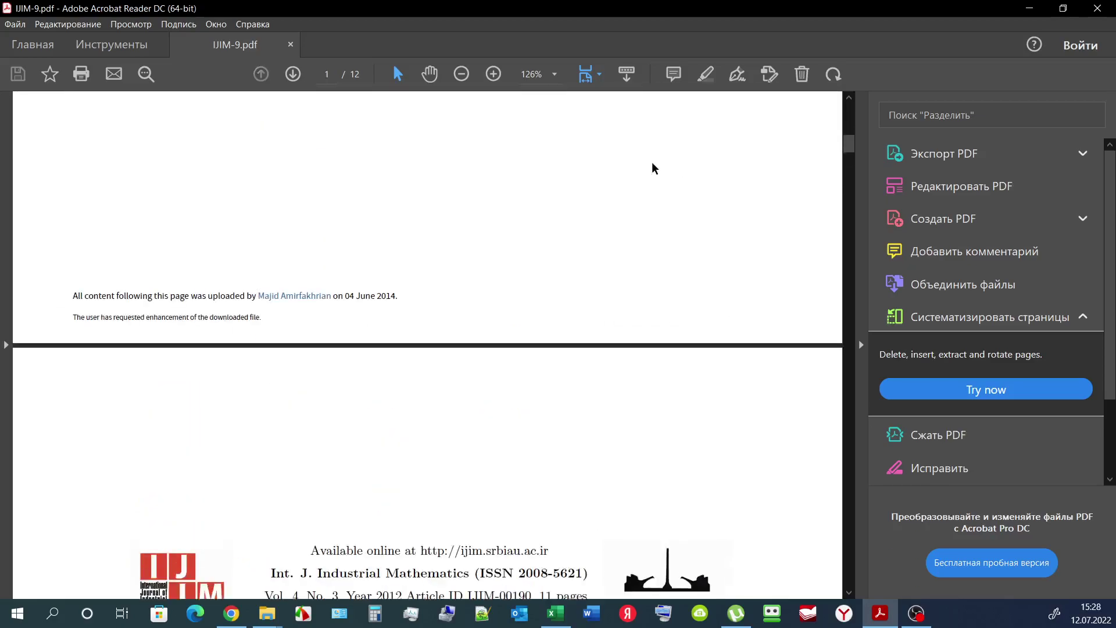
scroll(638, 202, up, 6)
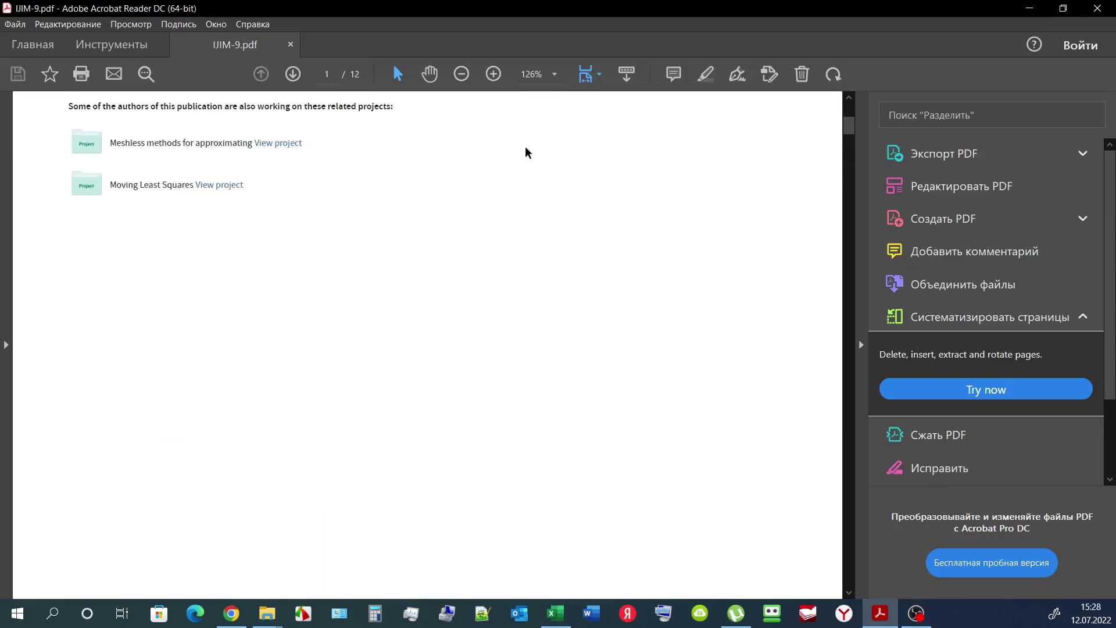
scroll(616, 244, down, 3)
scroll(621, 250, down, 10)
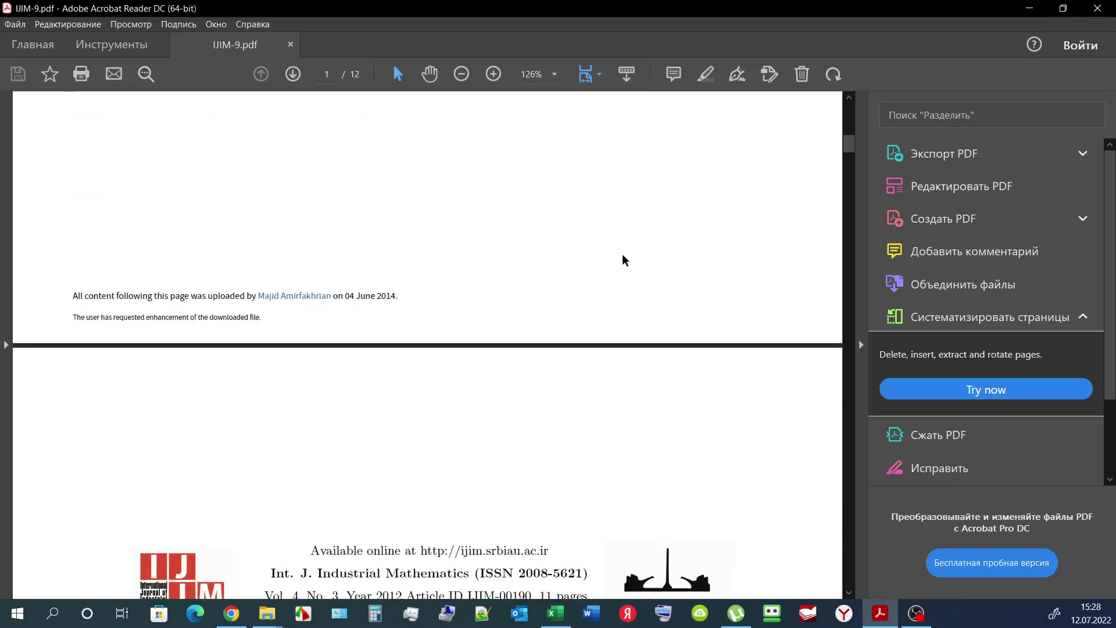
scroll(445, 402, down, 3)
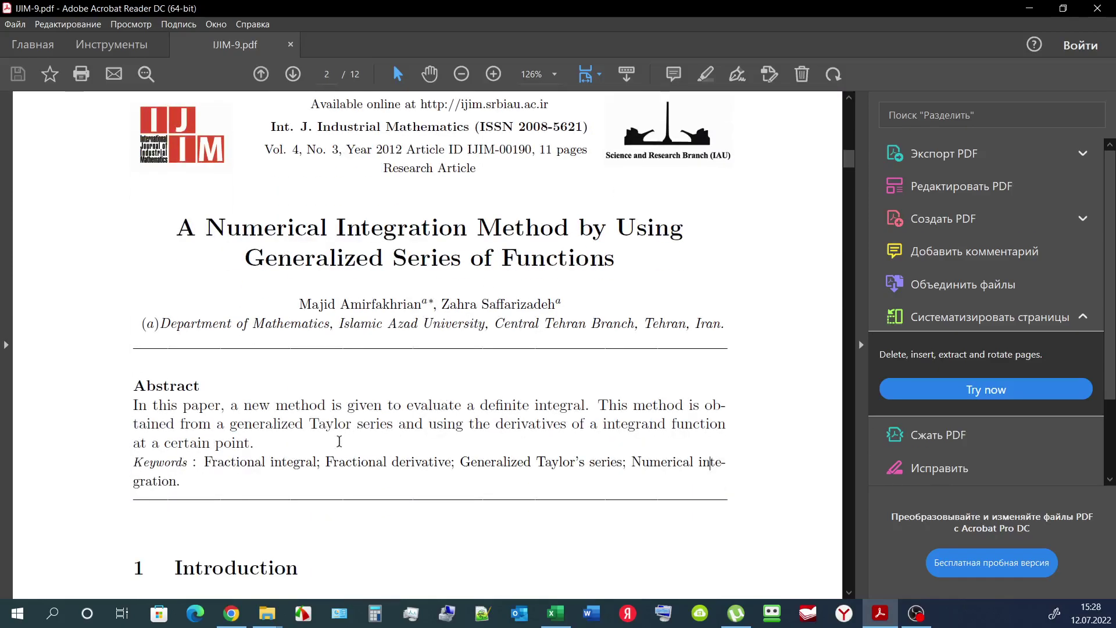
drag(209, 501, 134, 380)
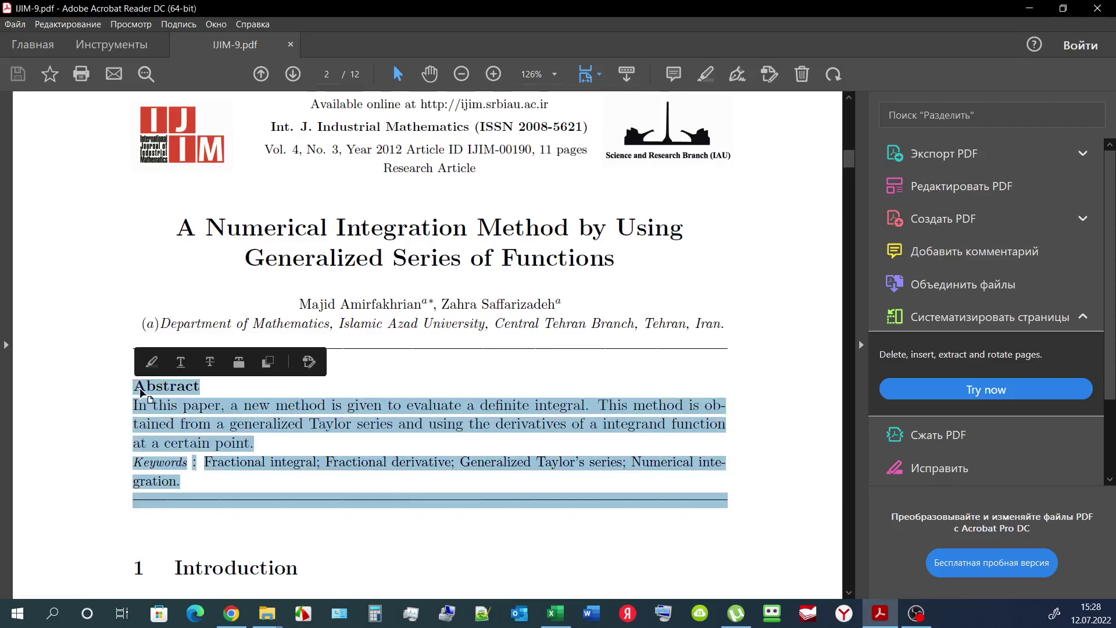
click(423, 534)
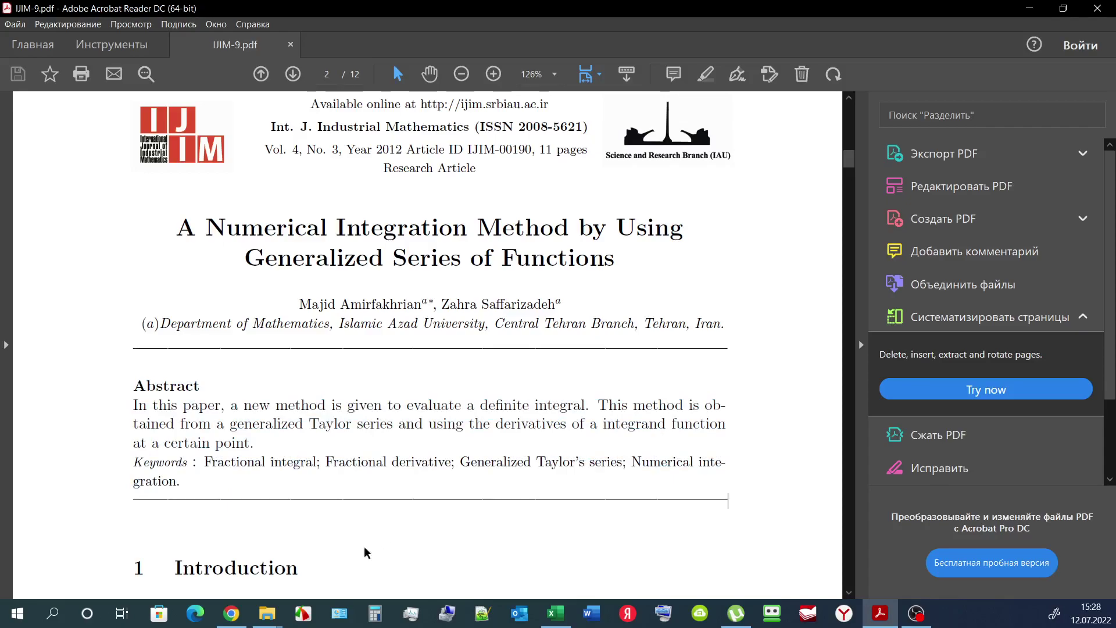
- Switch back to Chrome and review the abstract's Russian translation in Google Translate
click(235, 618)
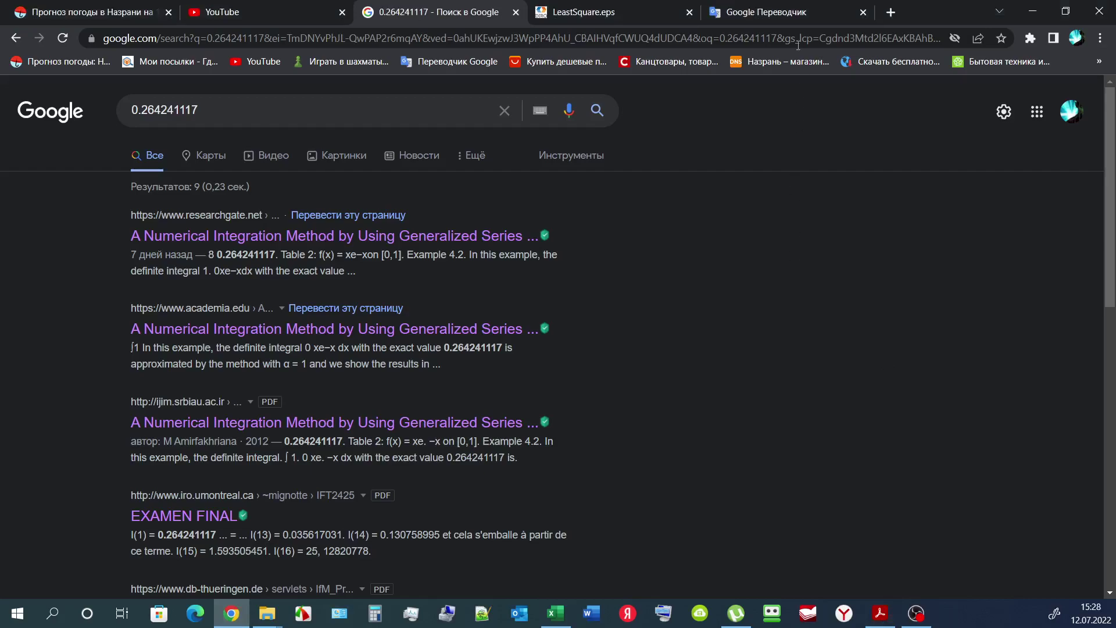
click(784, 12)
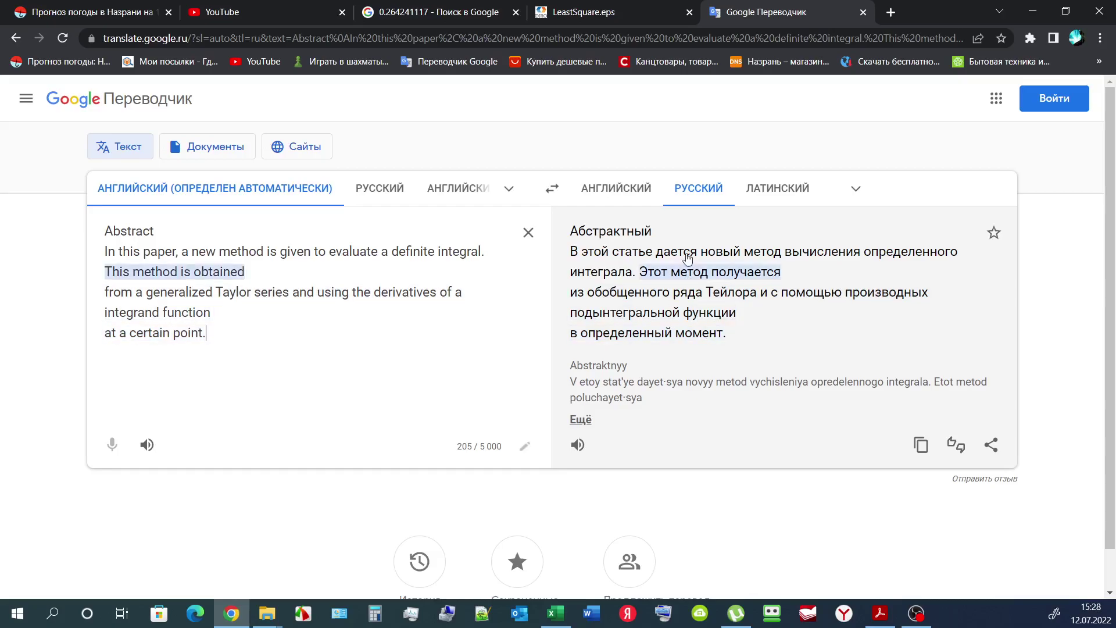
- Open the ijim.srbiau.ac.ir PDF from the 0.264241117 search results in a new tab and bring it into view
click(471, 15)
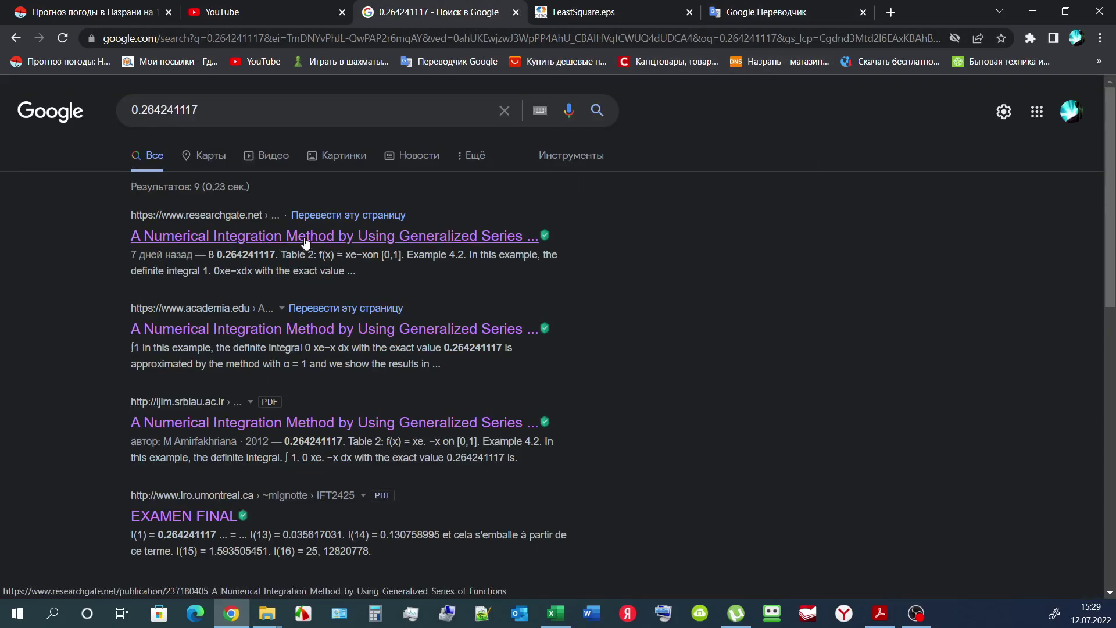
right_click(312, 427)
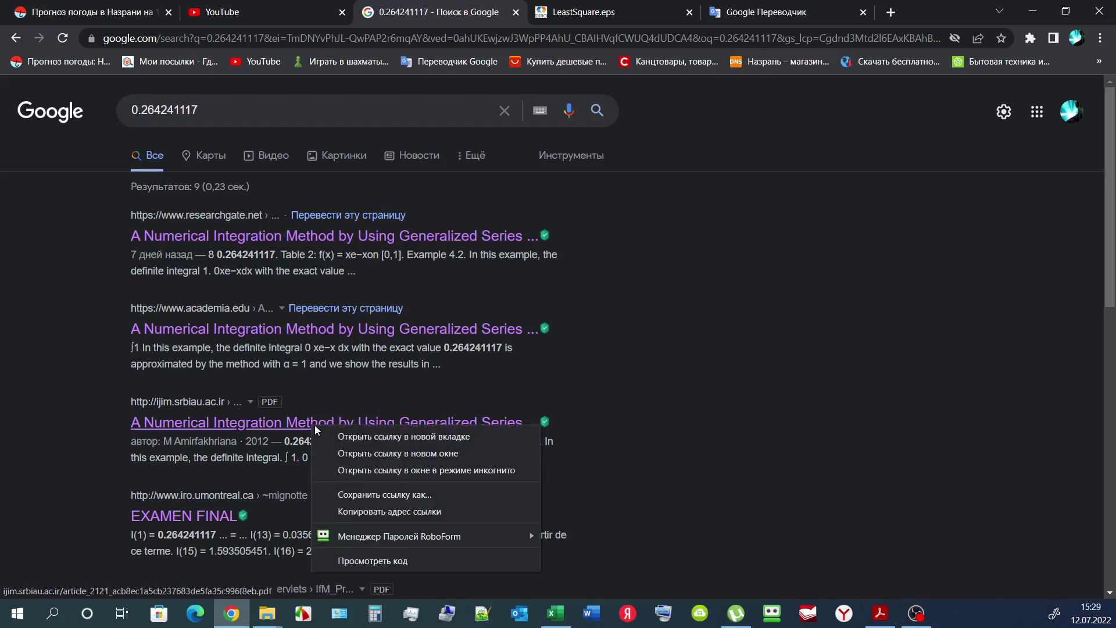
click(349, 437)
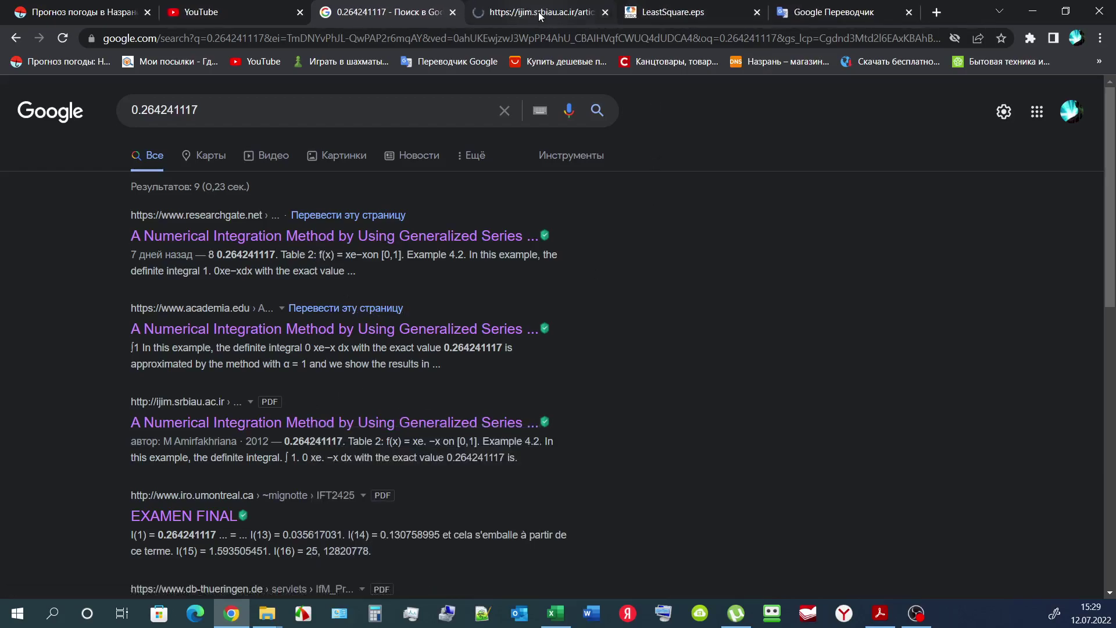
click(666, 16)
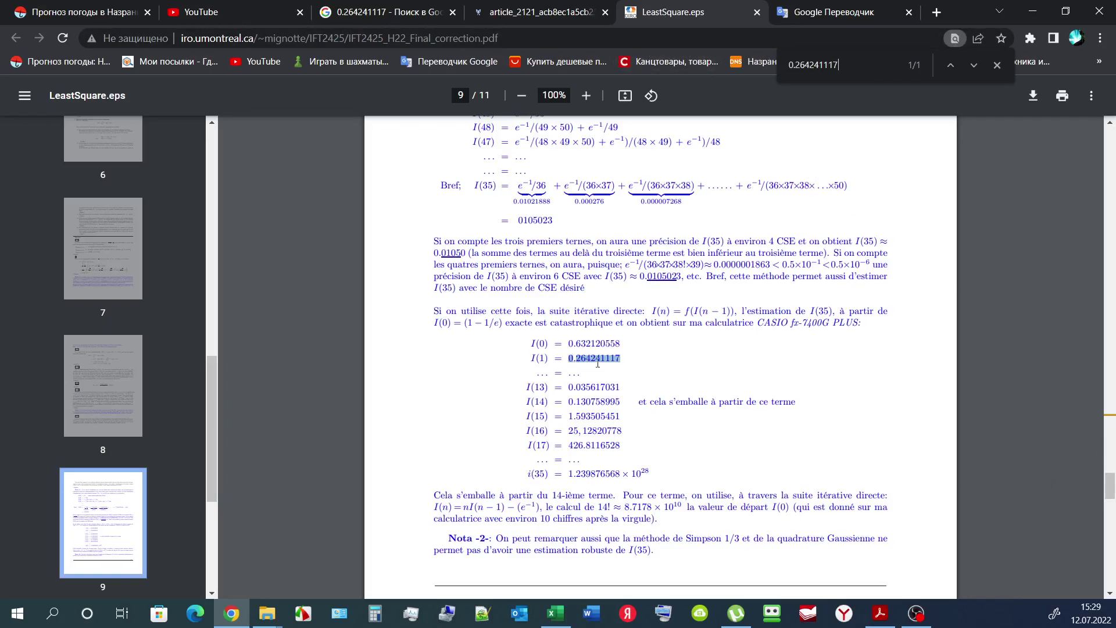
click(529, 12)
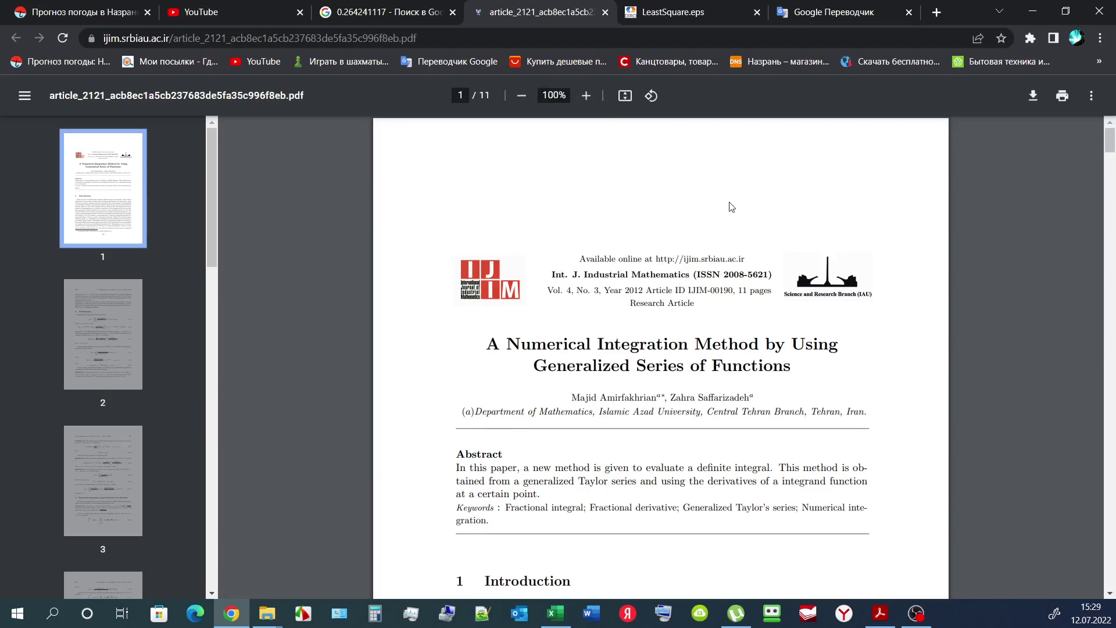
- Find 0.264241117 in the article and highlight the number in Example 4.2 and in Table 2
key(ctrl+f)
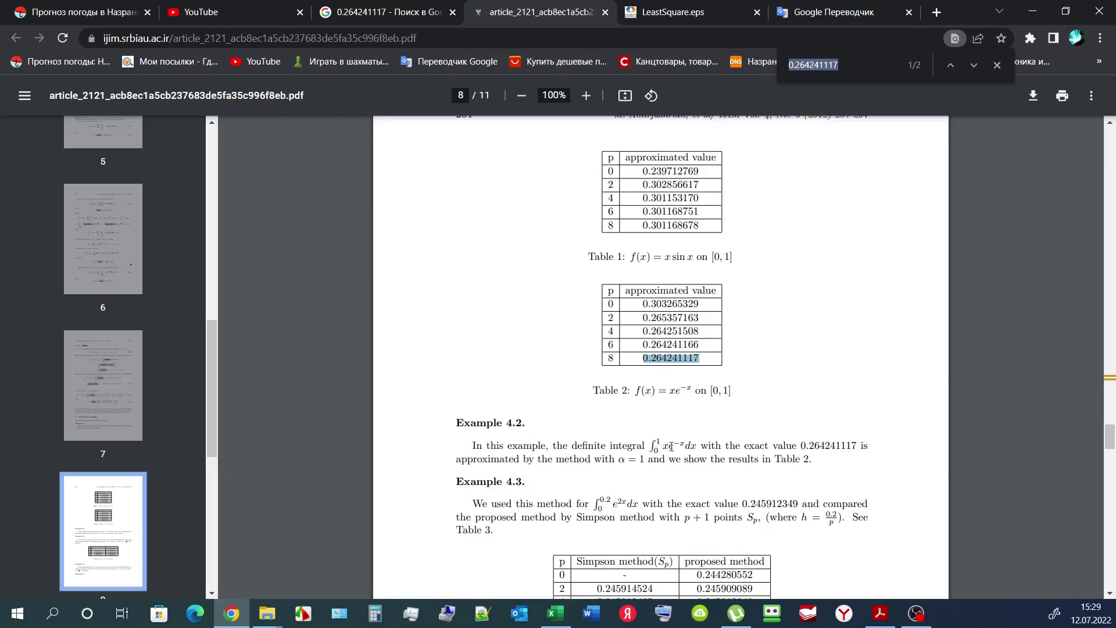
drag(858, 445, 811, 449)
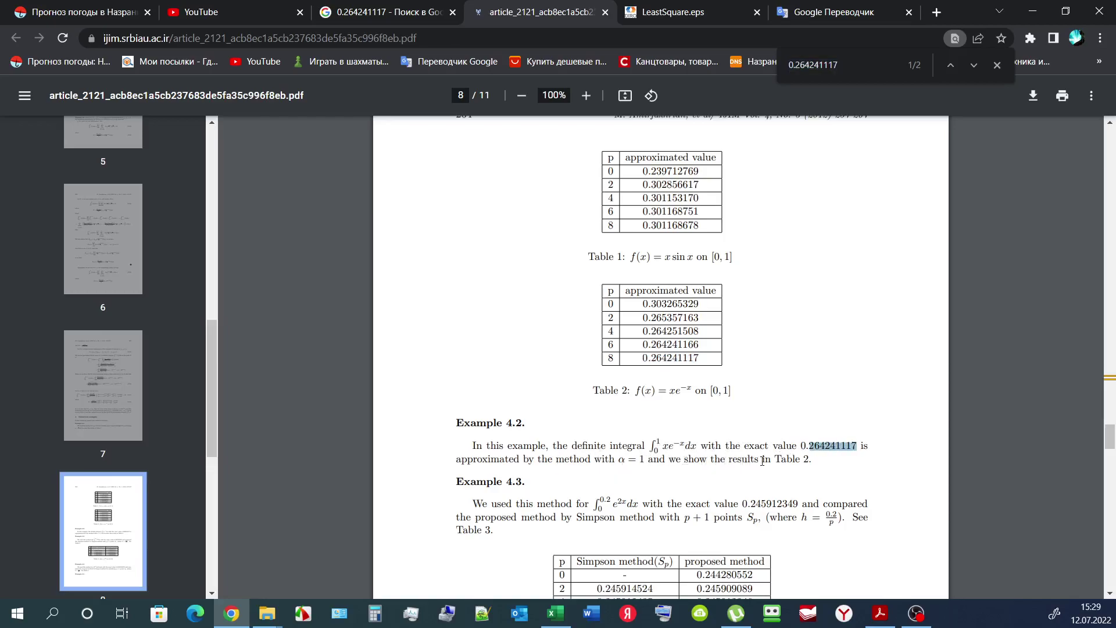
drag(707, 360, 641, 359)
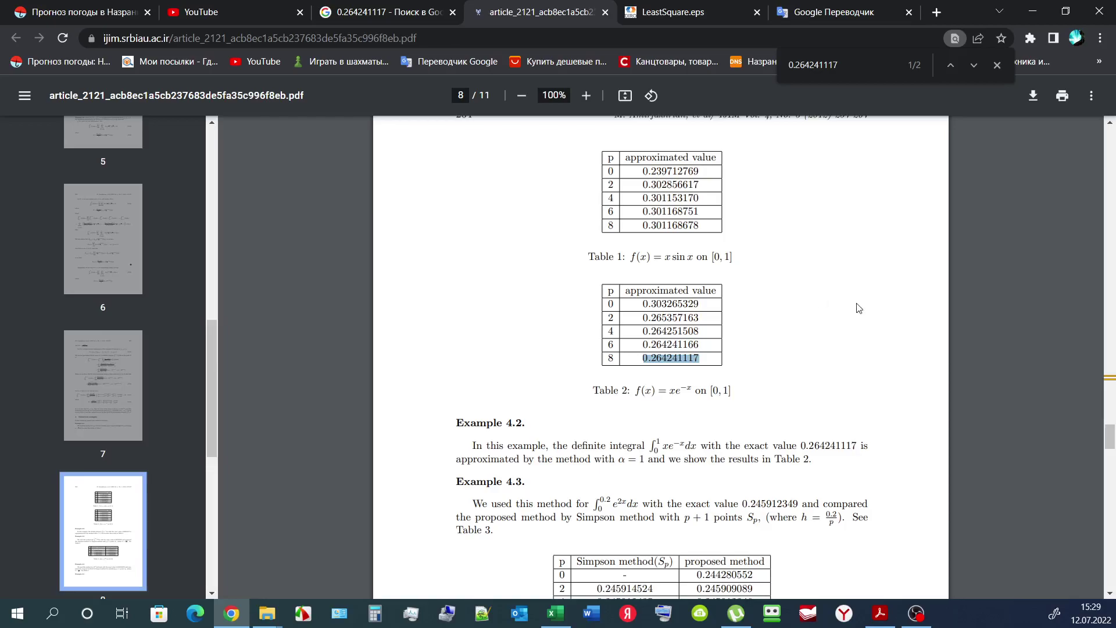
- Return to the LeastSquare.eps exam document and examine its match for 0.264241117 and its title page
click(672, 13)
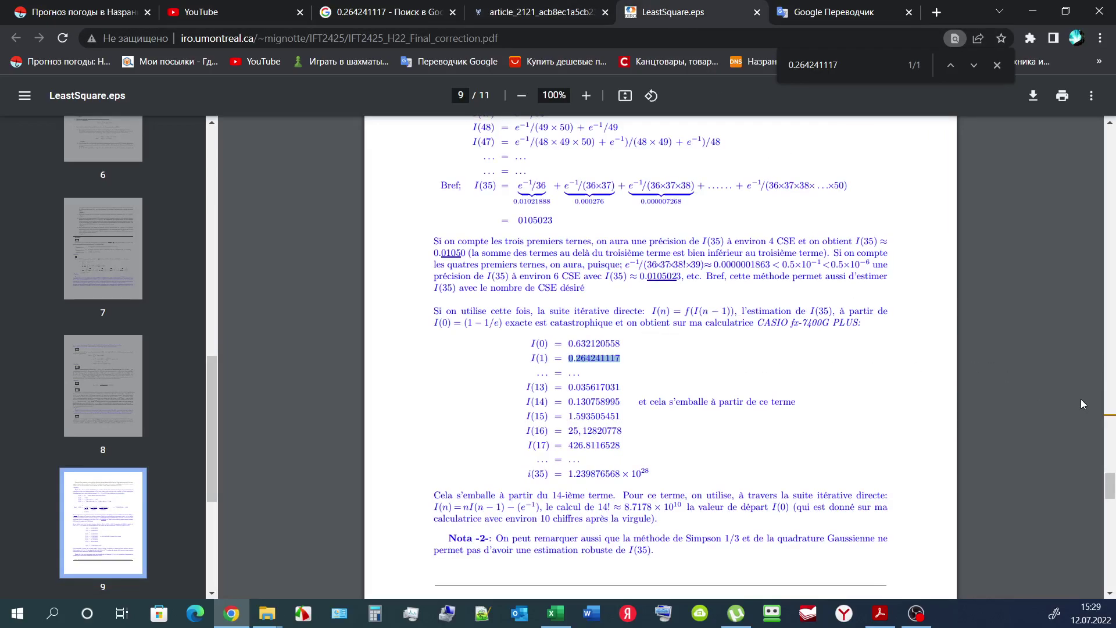
drag(1111, 488, 1099, 127)
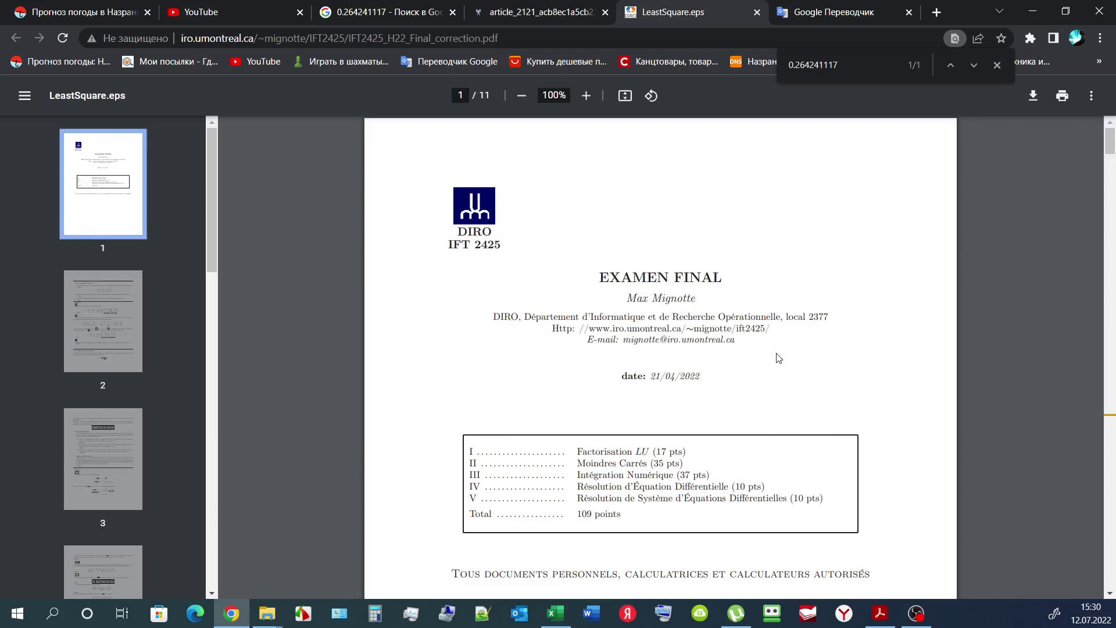
scroll(776, 359, down, 5)
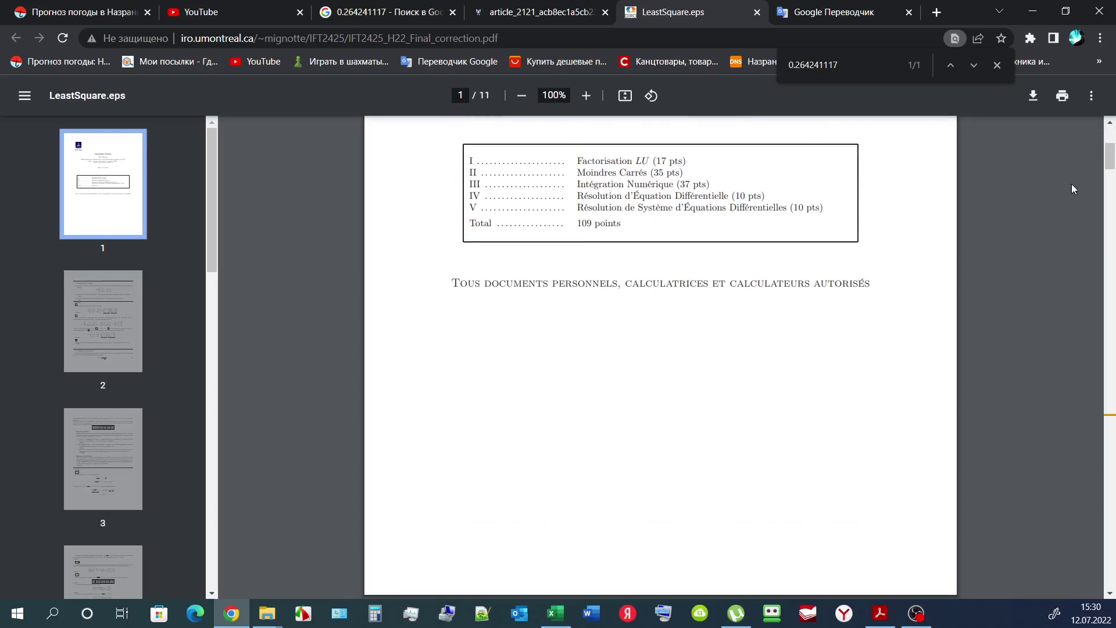
- Jump back to the 0.264241117 match in the exam document and examine the I(1) line of the iterative sequence
click(974, 66)
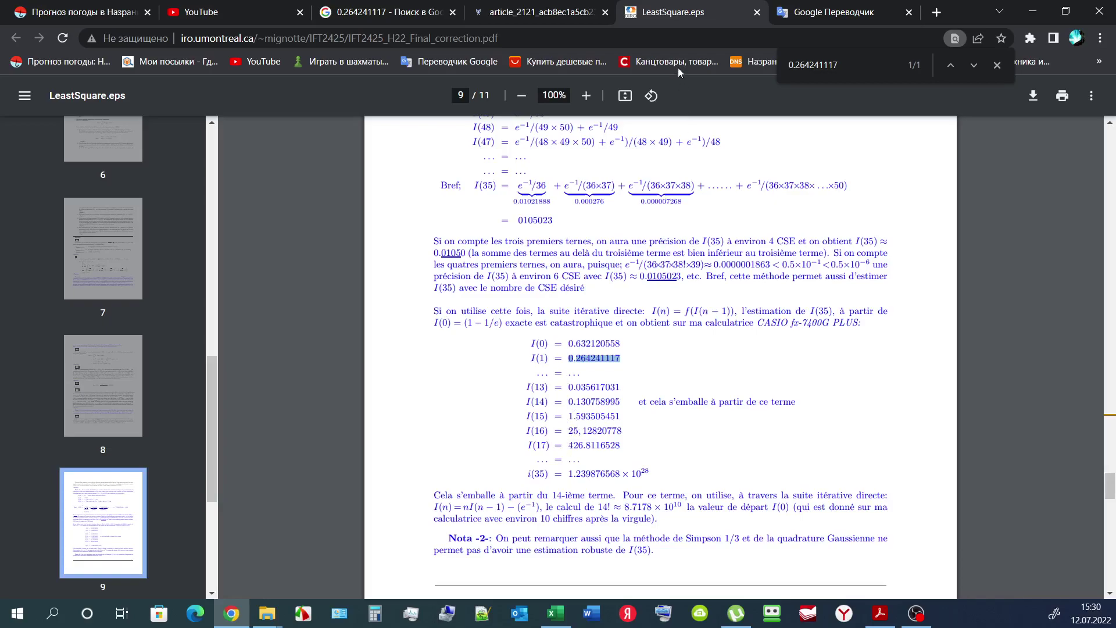
click(627, 359)
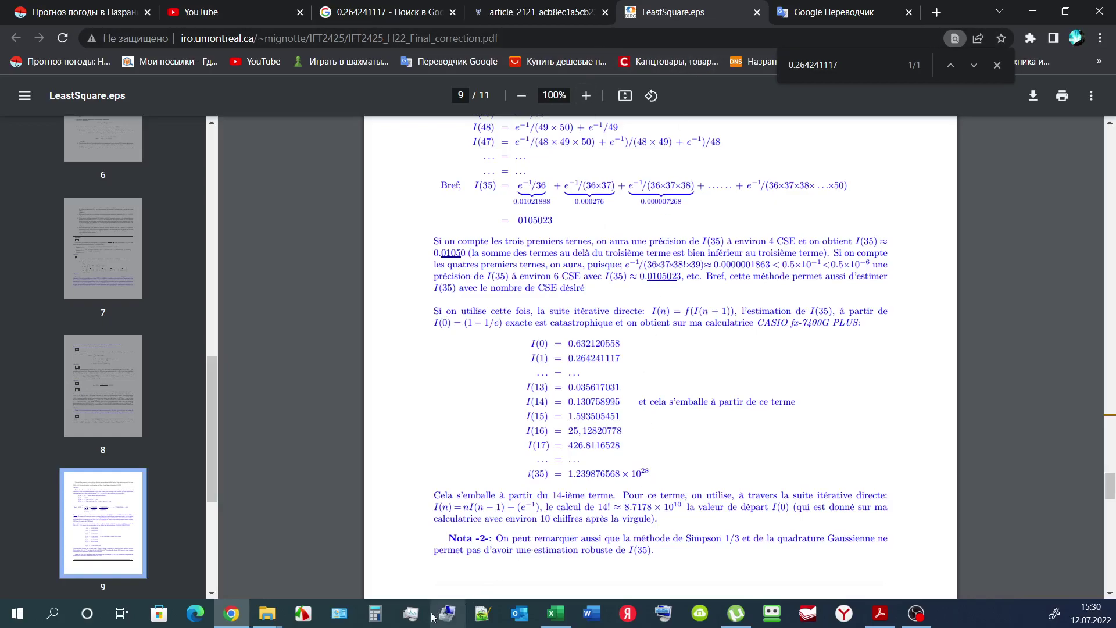
- Switch to the 0_264241117 workbook in Excel and inspect the factorial series denominators in cells G12 and H12 without changing them
click(555, 617)
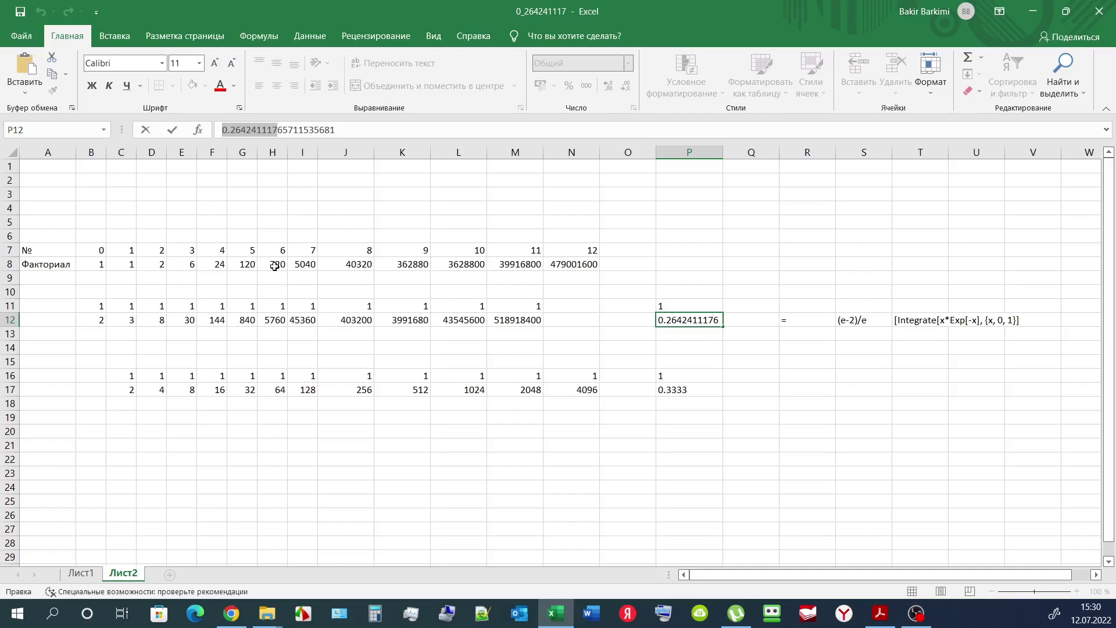
double_click(246, 320)
click(259, 347)
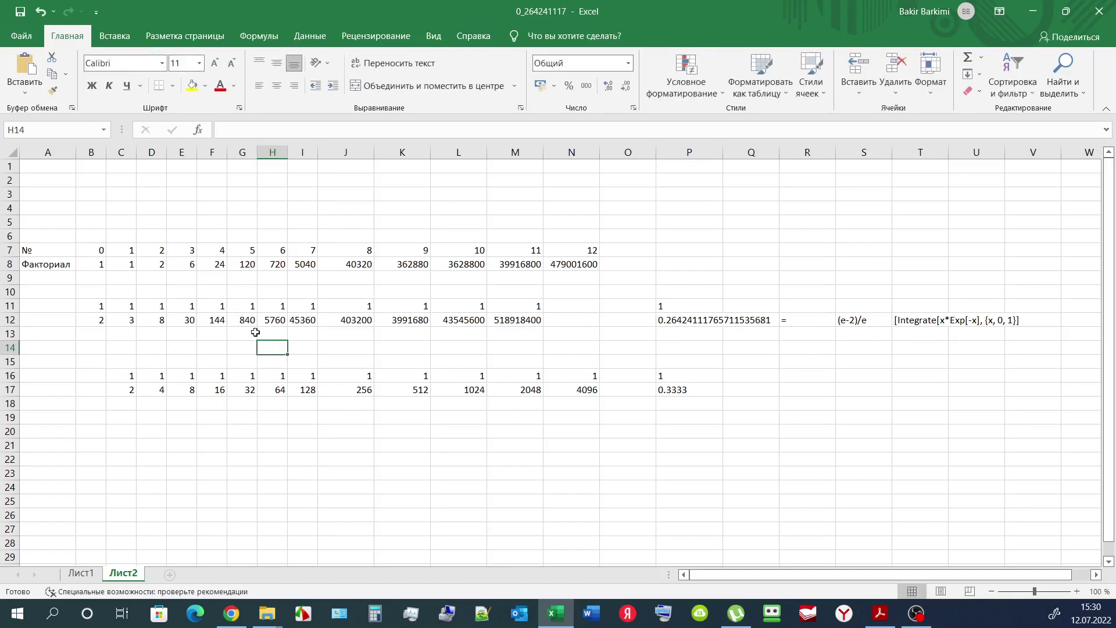
double_click(276, 322)
click(283, 346)
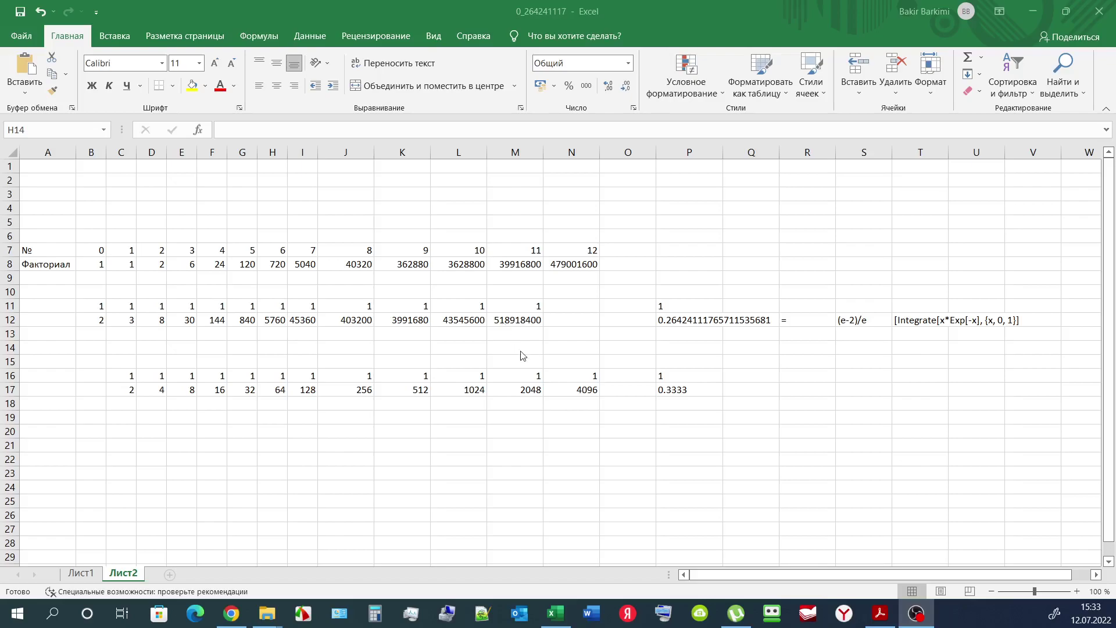
- Glance at the Maclaurin series page in Chrome, return to Excel and compare the two series' results in cells P11, P16 and P12
click(231, 613)
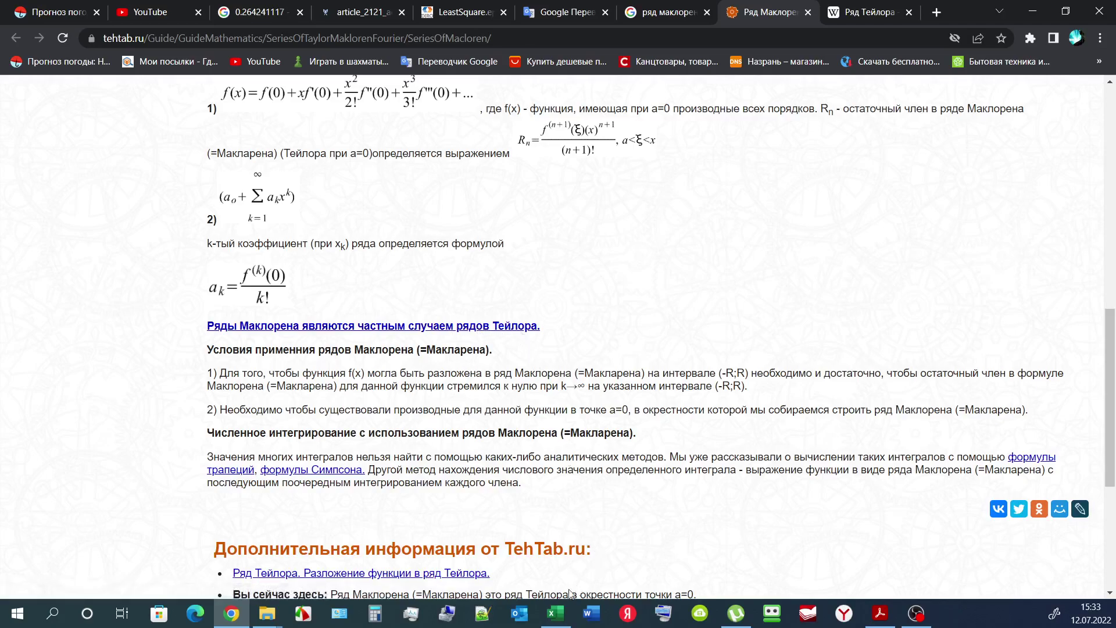
click(557, 621)
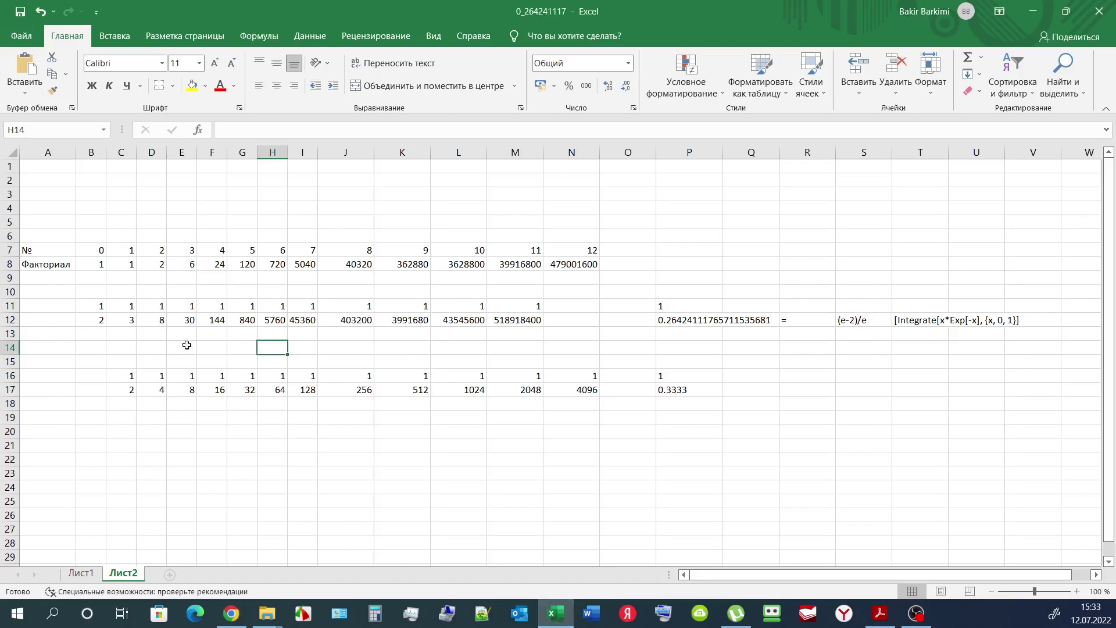
click(668, 309)
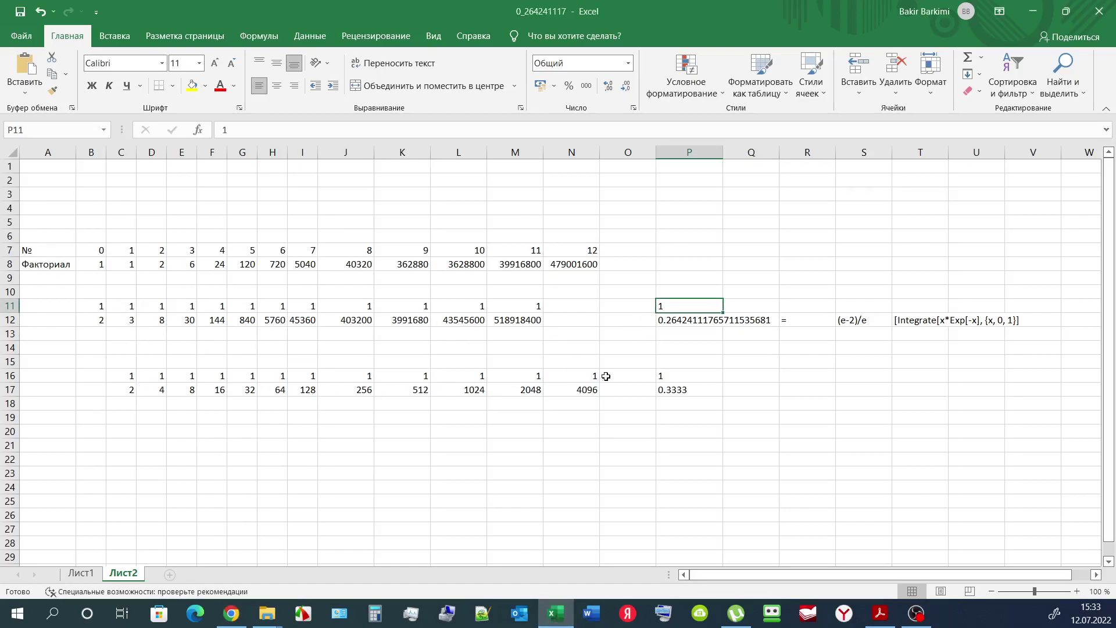
click(661, 378)
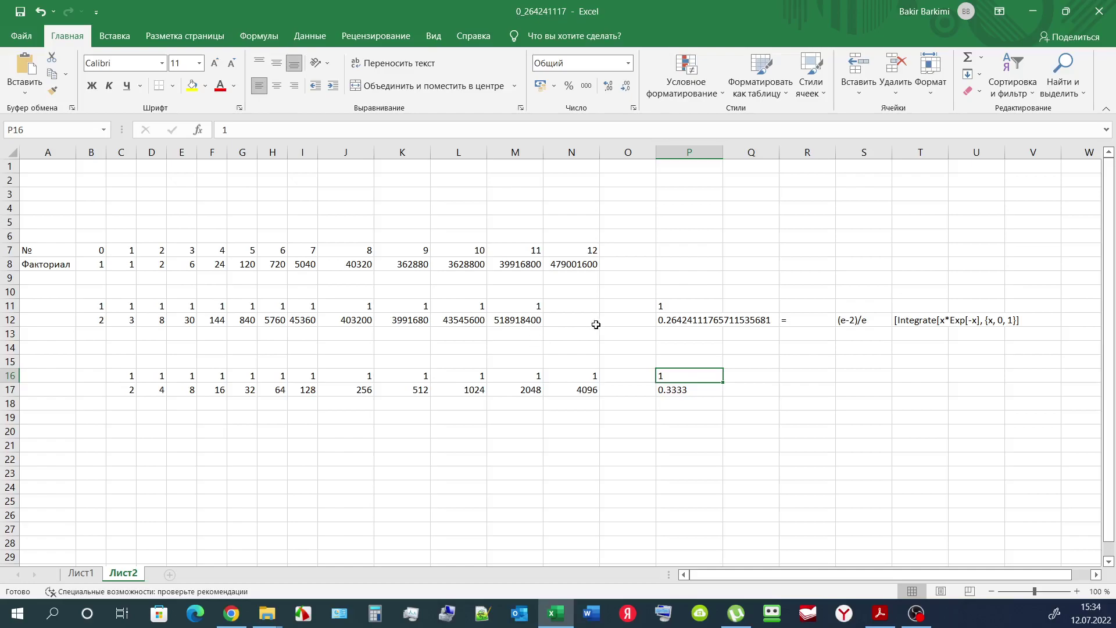
click(668, 317)
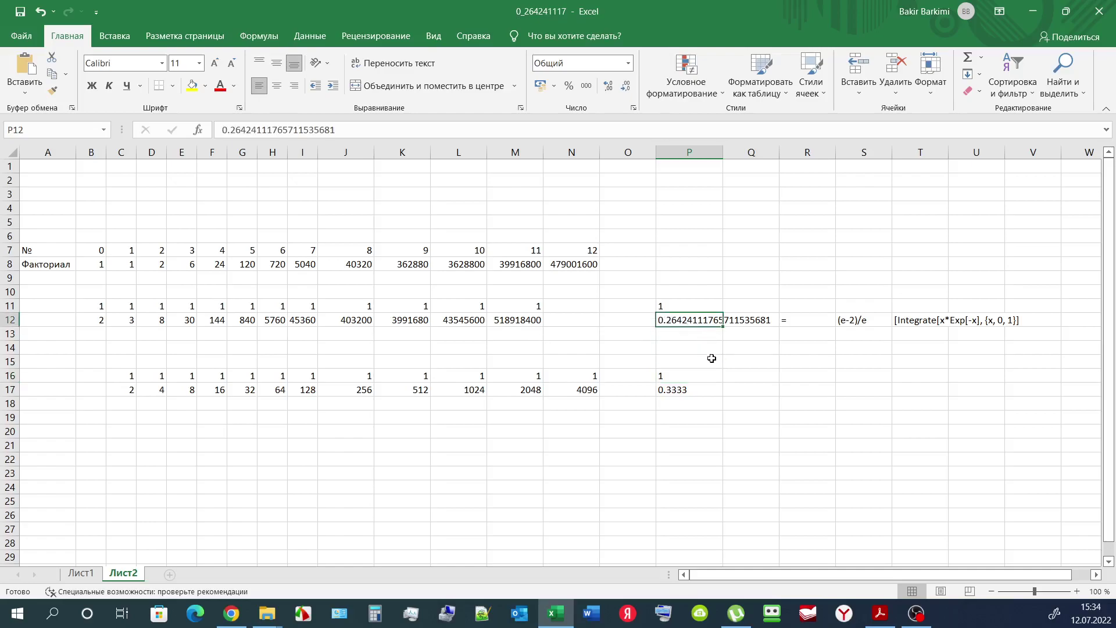